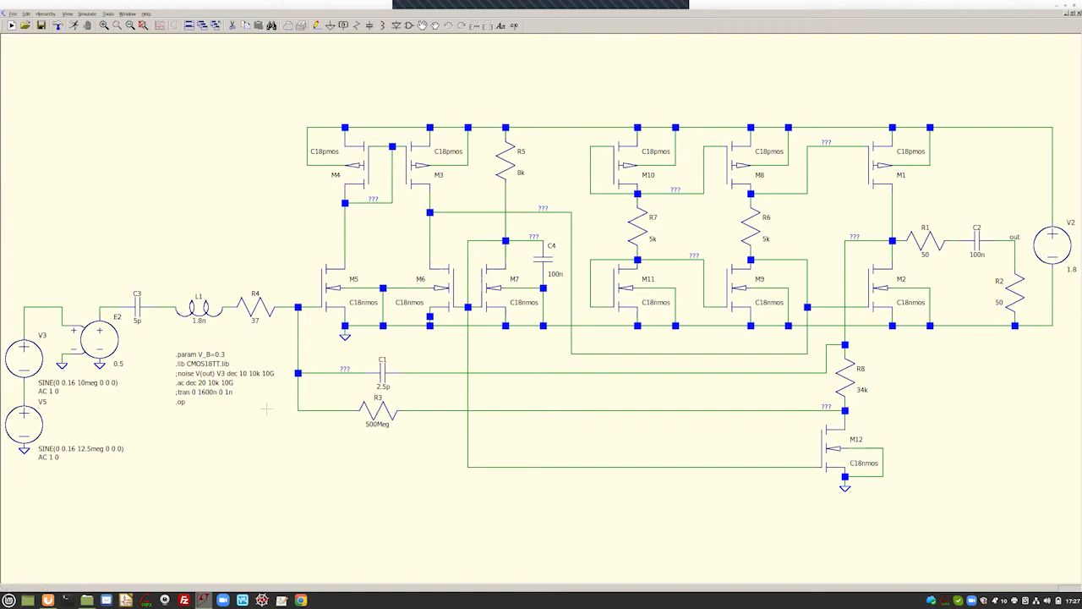
# Run the AC analysis and measure the upper roll-off of V(out) with a cursor at about 2.67 GHz.
pyautogui.click(74, 26)
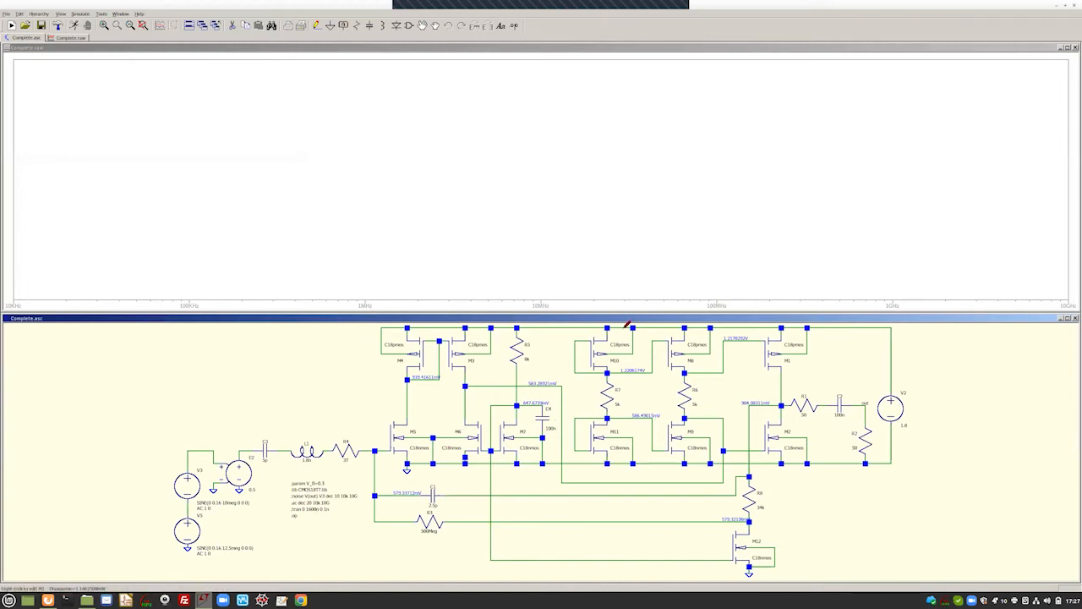
pyautogui.click(870, 403)
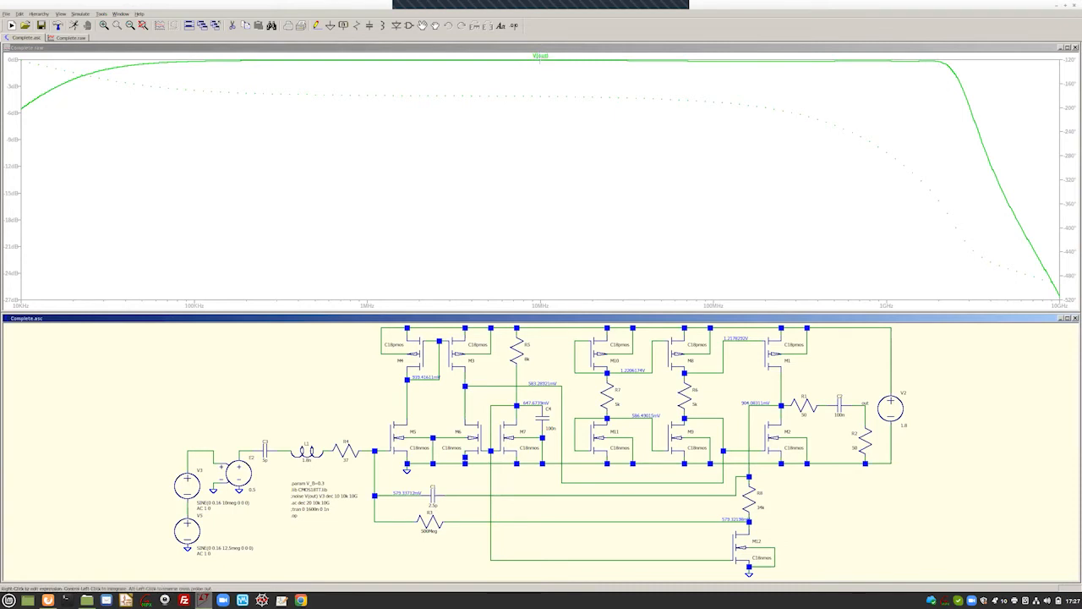
pyautogui.click(539, 56)
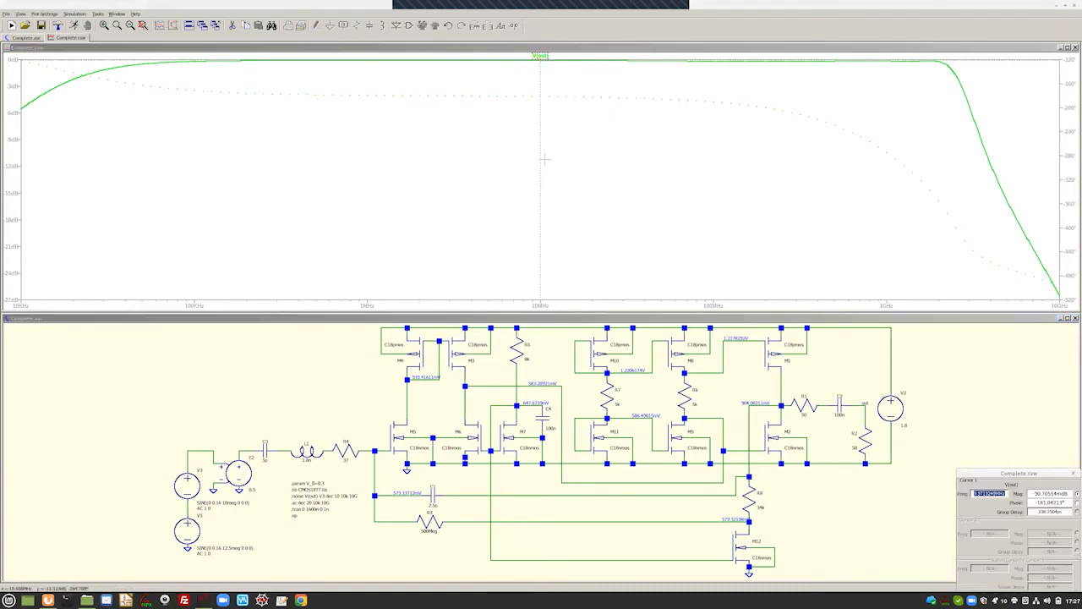
pyautogui.moveTo(541, 161); pyautogui.dragTo(959, 161)
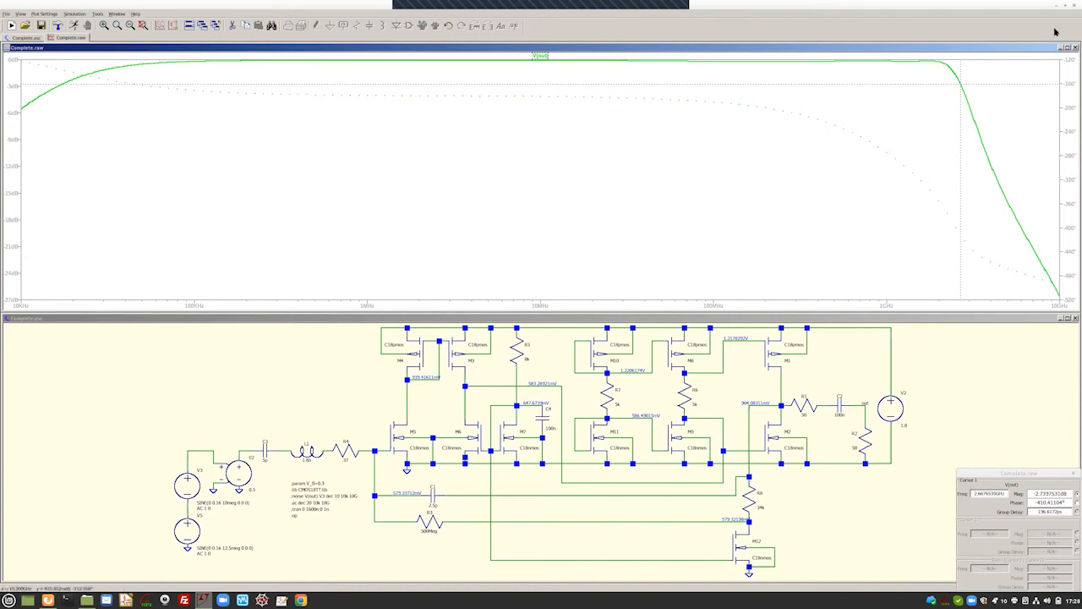
pyautogui.click(1074, 48)
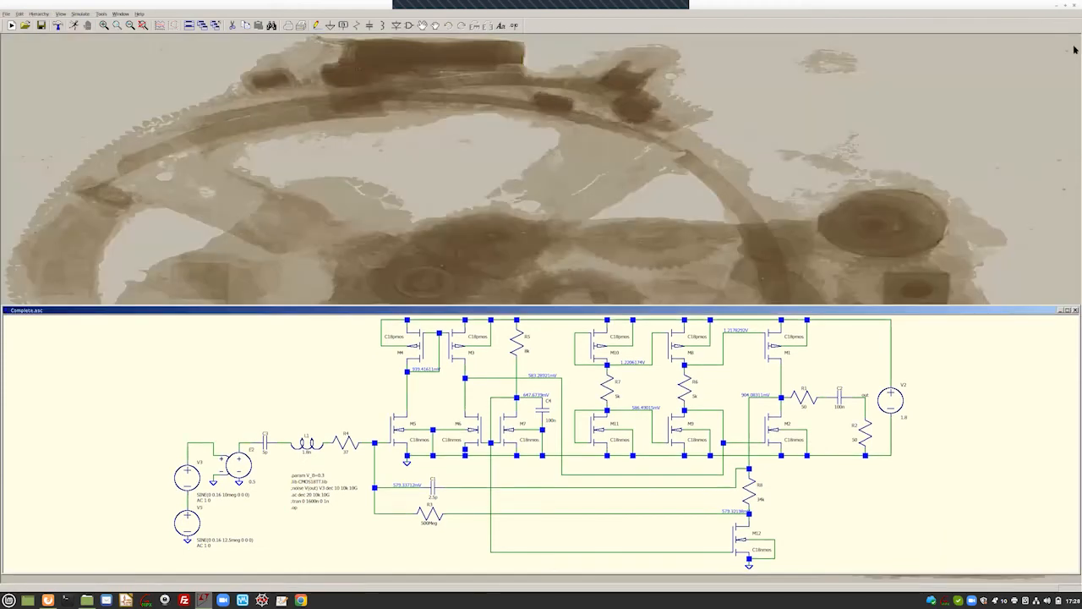
# Activate the commented-out noise directive ".noise V(out) V3 dec 10 10k 10G" and run the noise analysis.
pyautogui.rightClick(321, 488)
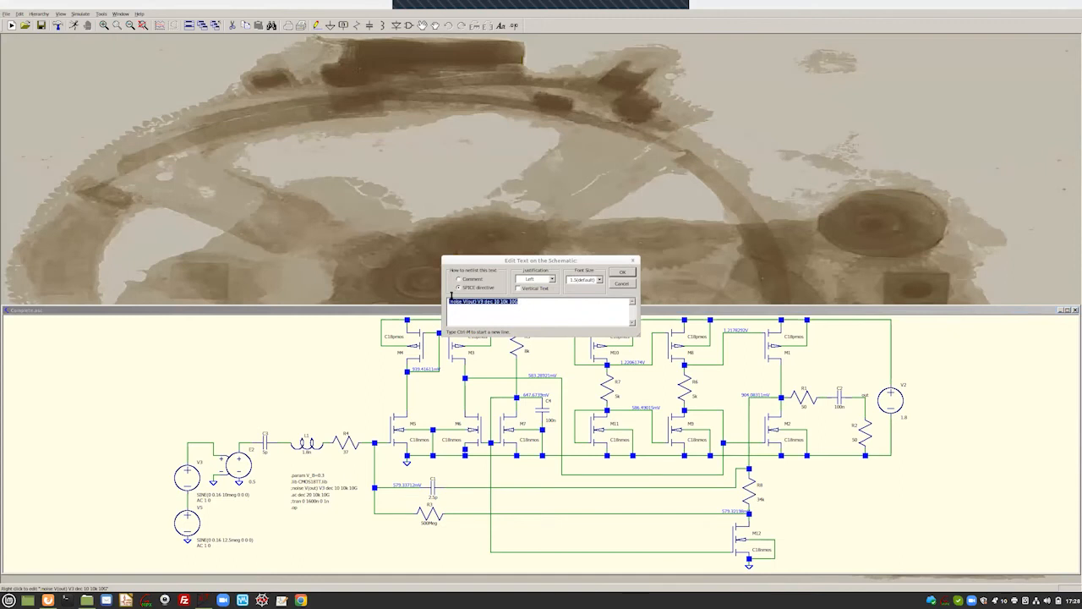
pyautogui.click(451, 304)
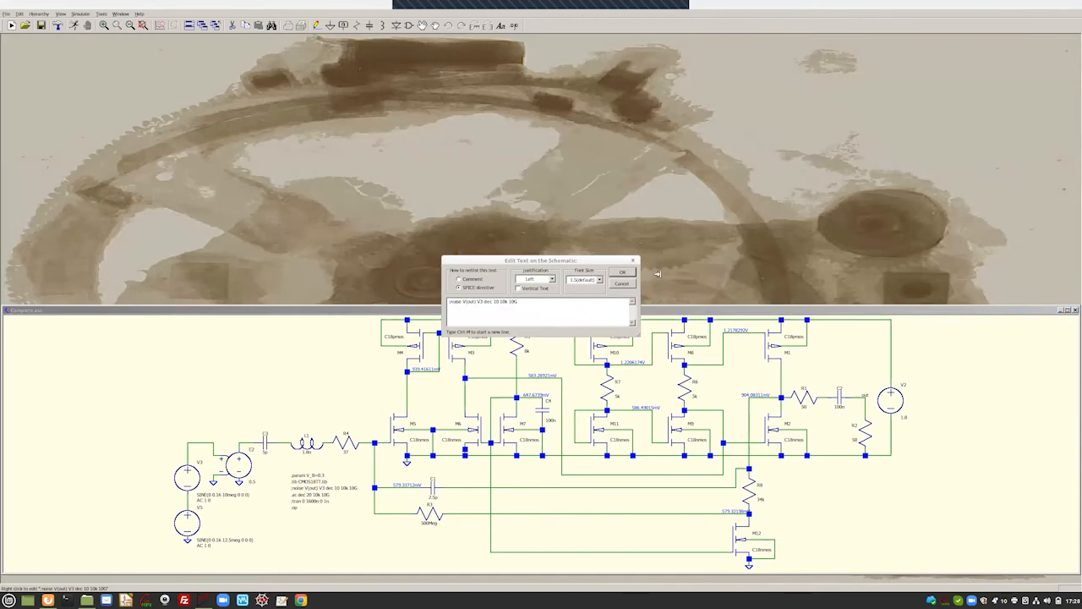
pyautogui.click(622, 271)
pyautogui.click(74, 26)
pyautogui.doubleClick(505, 289)
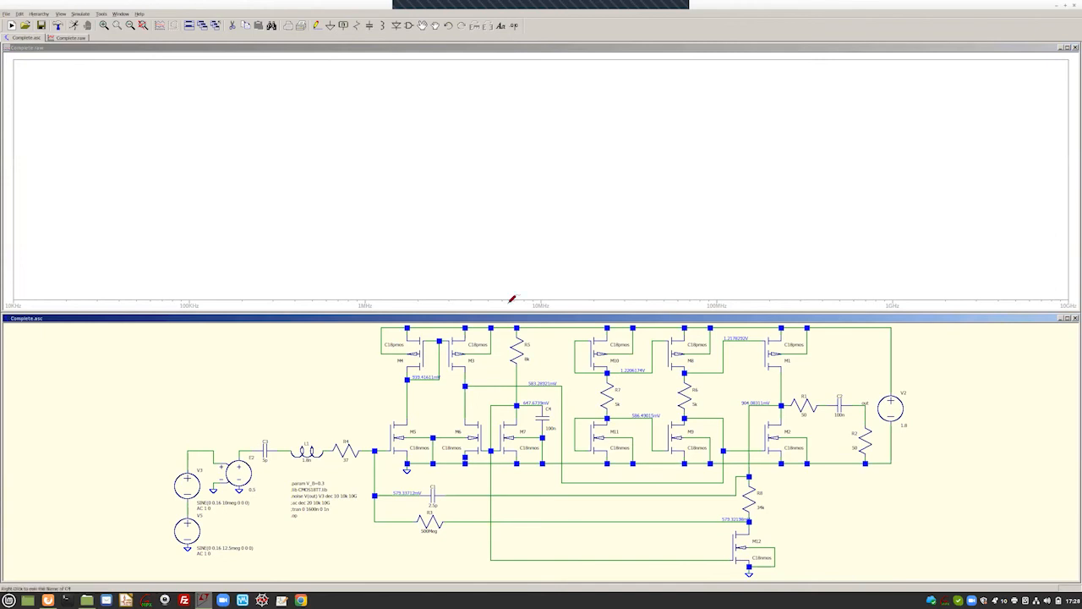
# Add the V(noise) trace to the empty noise analysis plot.
pyautogui.rightClick(516, 226)
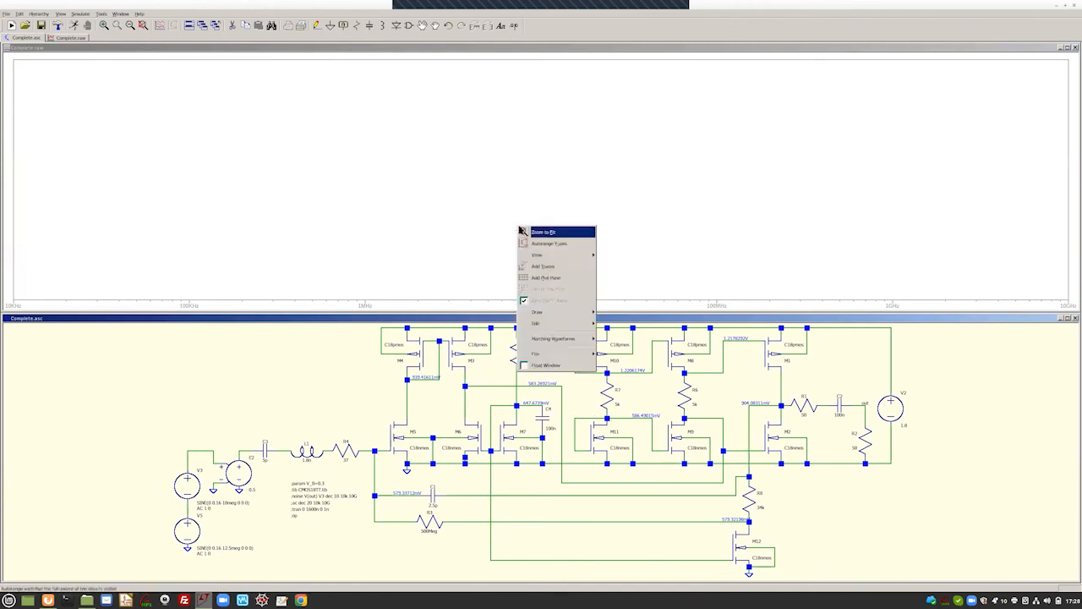
pyautogui.click(542, 267)
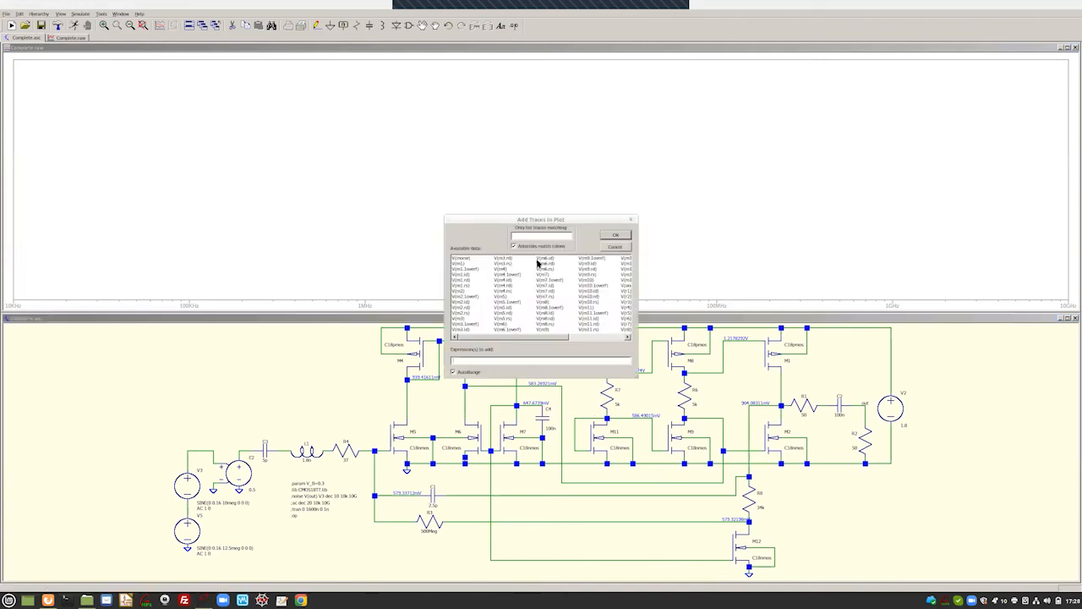
pyautogui.click(468, 257)
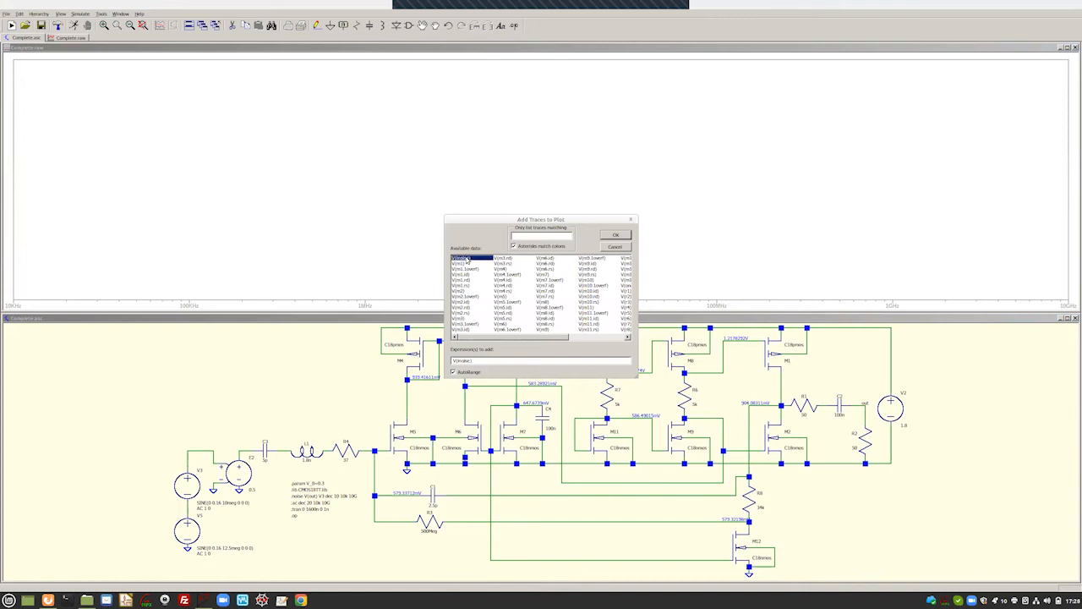
pyautogui.click(612, 236)
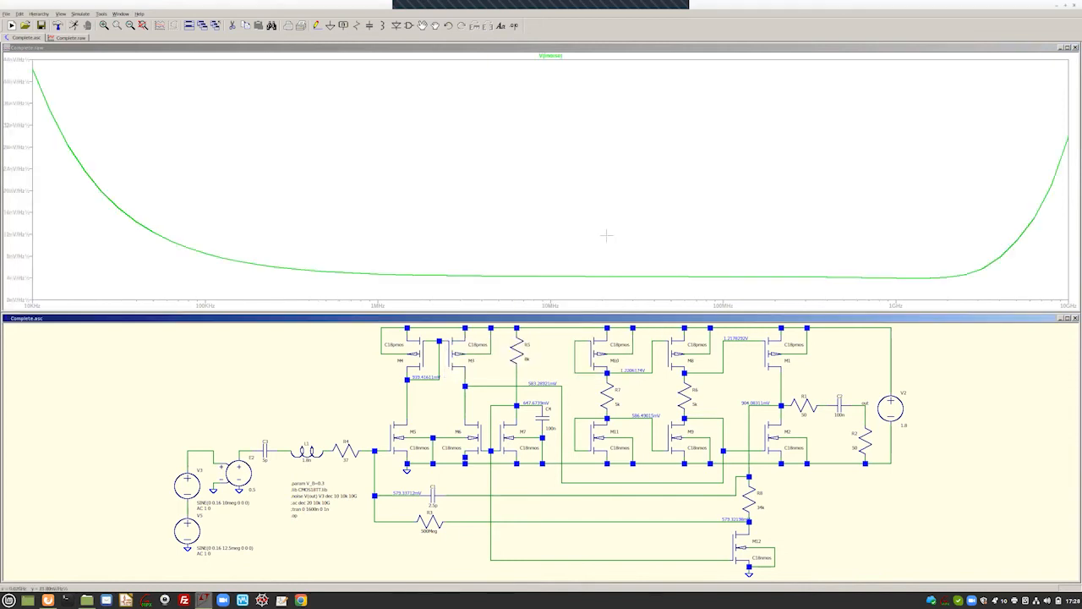
# Set the V(noise) trace color to blue and attach the 1st & 2nd cursors to it.
pyautogui.rightClick(551, 56)
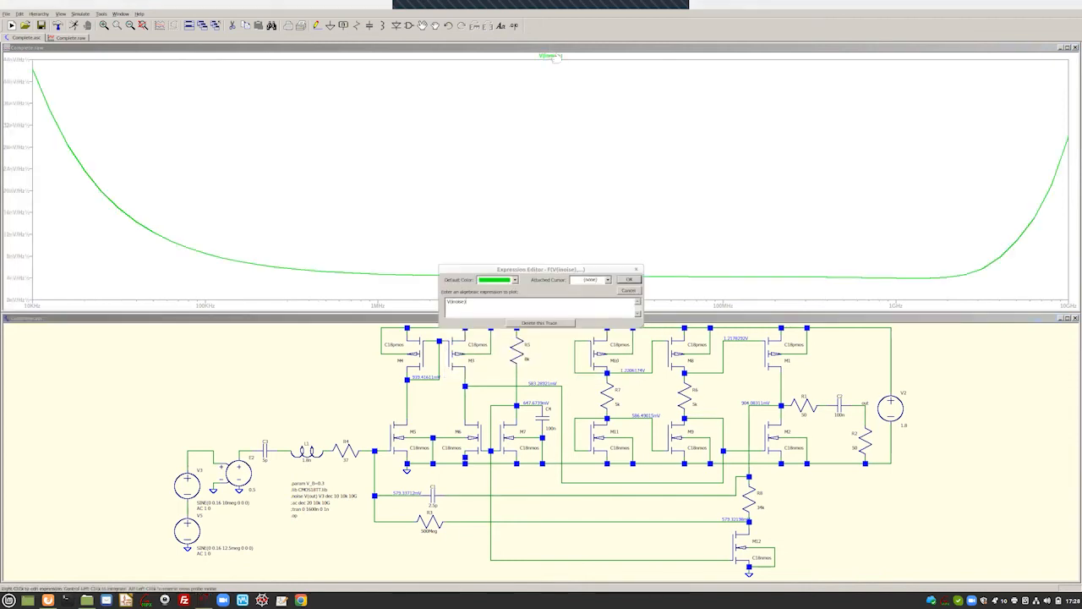
pyautogui.click(515, 280)
pyautogui.click(513, 301)
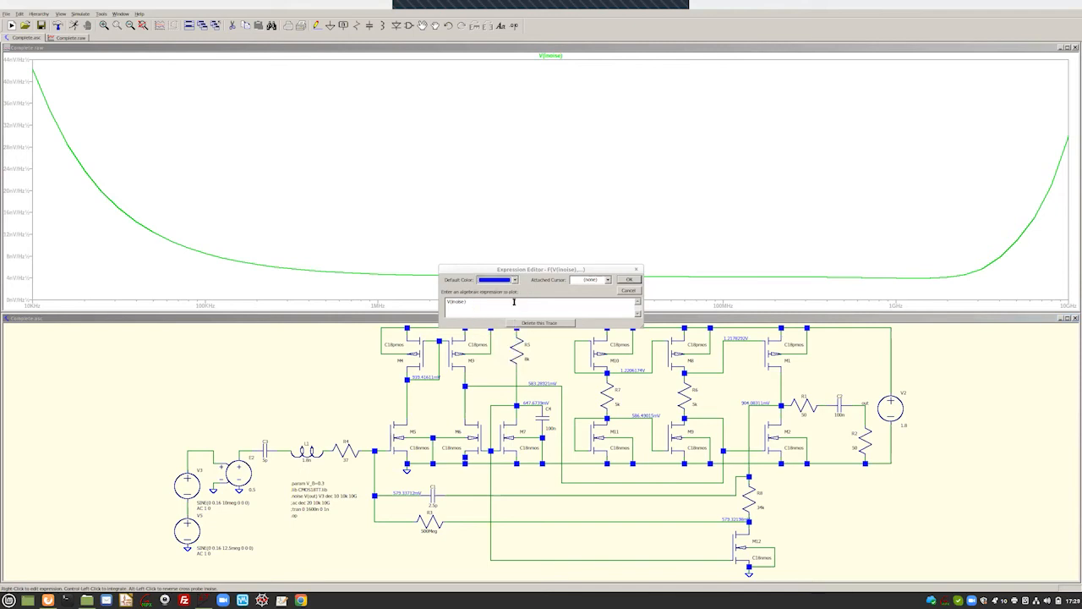
pyautogui.click(606, 279)
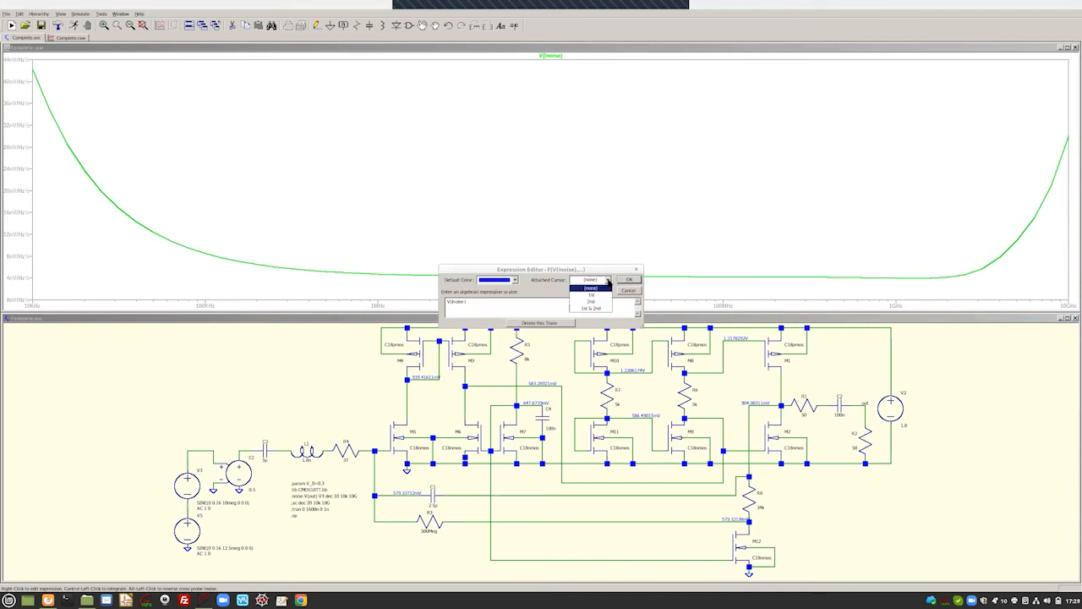
pyautogui.click(599, 309)
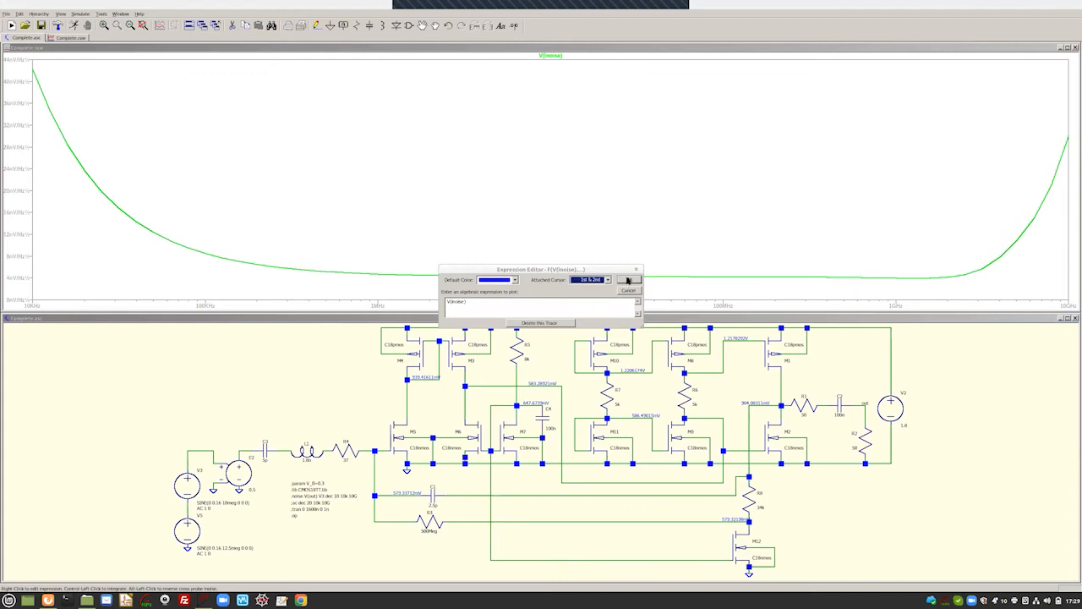
pyautogui.click(628, 280)
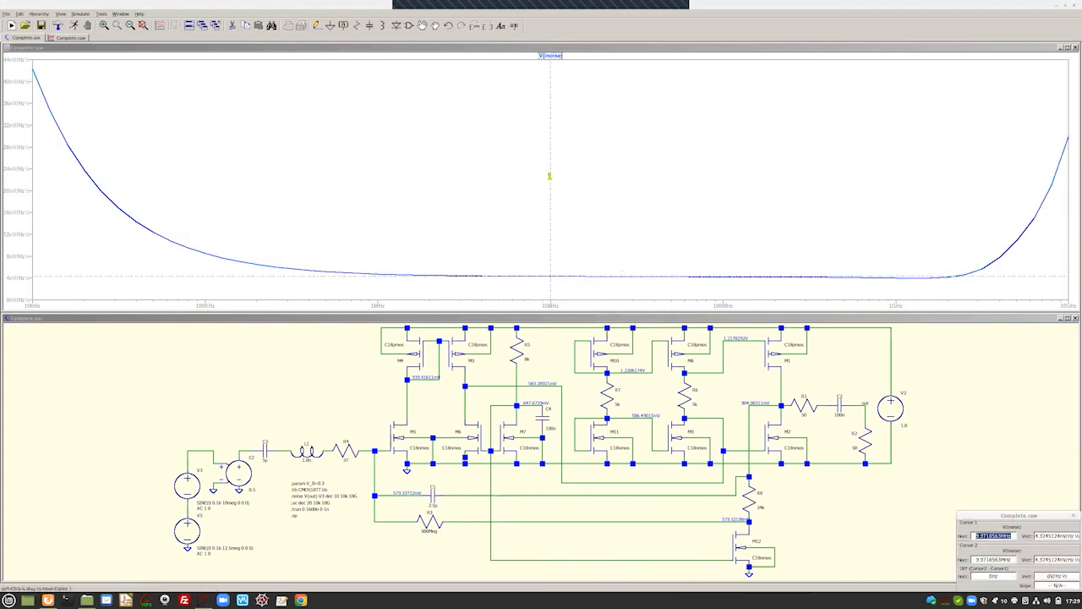
# Measure the noise density with one cursor moved to about 101 kHz, then close the readout and the noise plot.
pyautogui.click(550, 175)
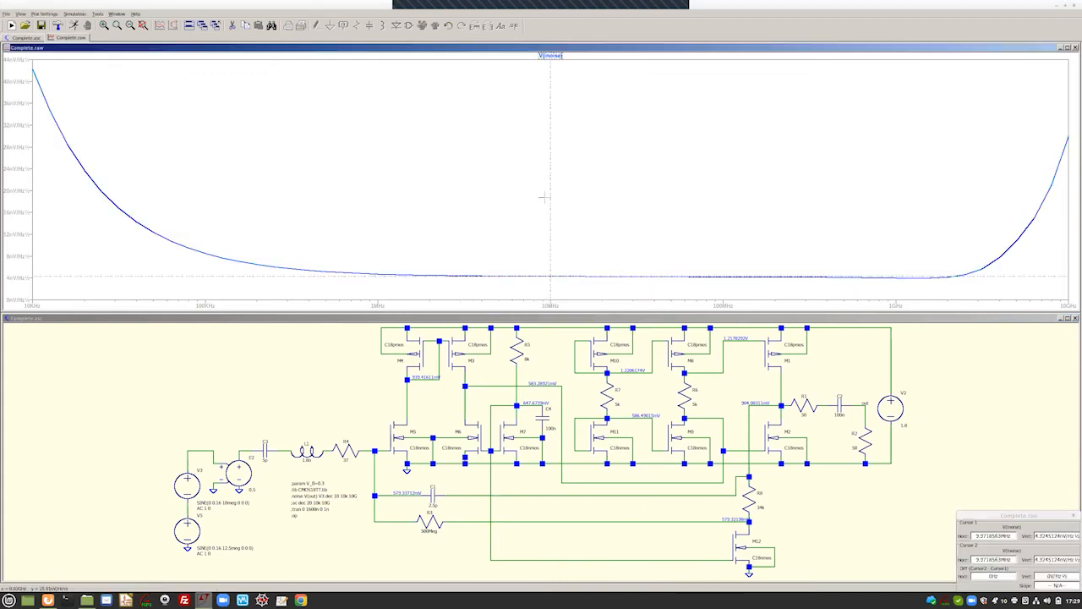
pyautogui.moveTo(549, 199); pyautogui.dragTo(206, 214)
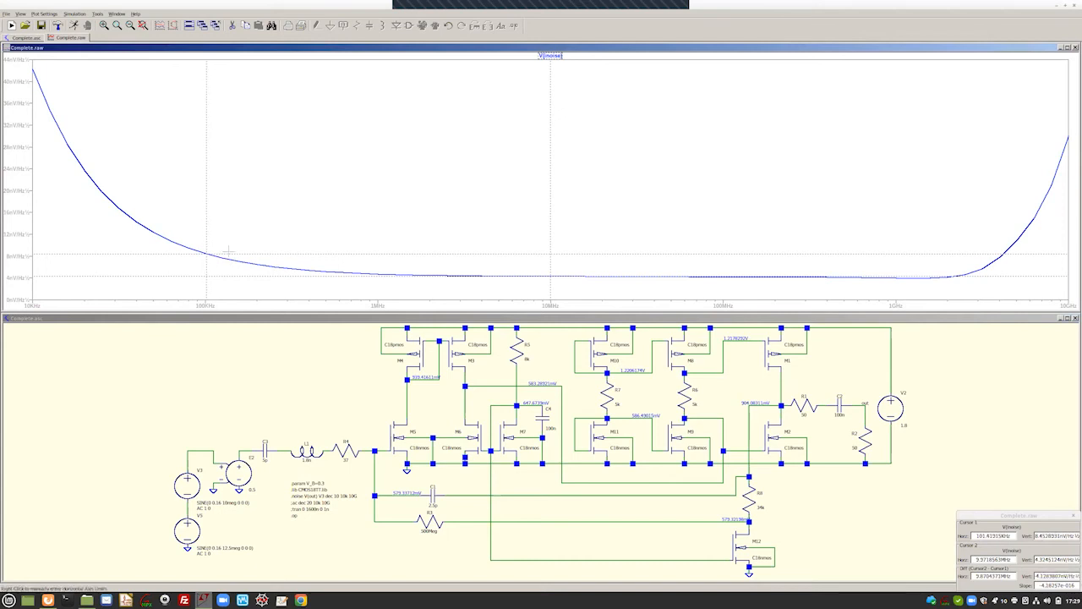
pyautogui.moveTo(1031, 521); pyautogui.dragTo(451, 142)
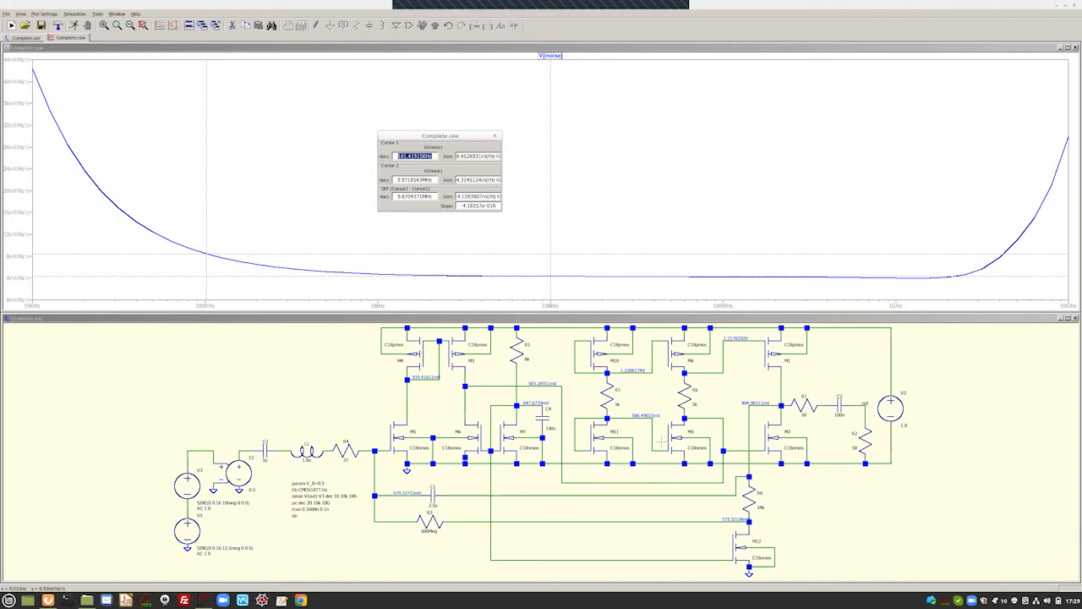
pyautogui.click(496, 137)
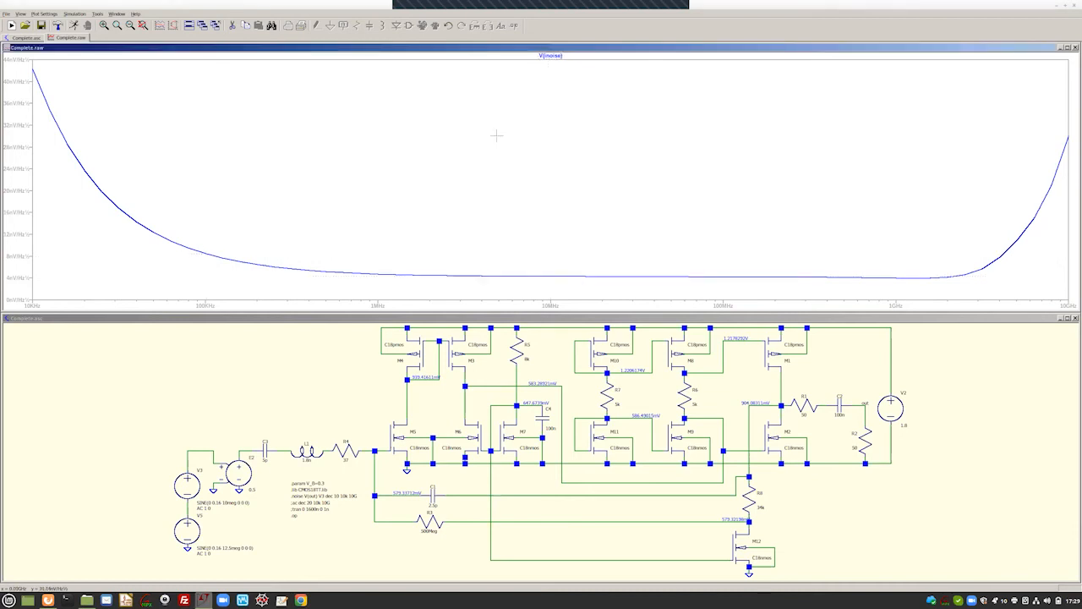
pyautogui.click(1075, 49)
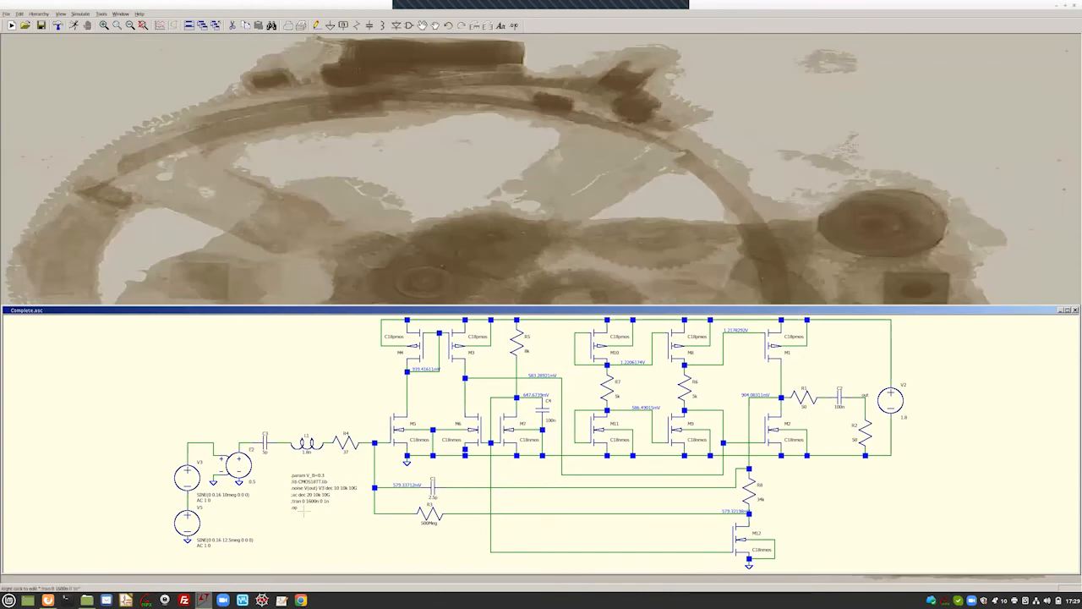
# Activate the transient directive and set its stop time to 800n.
pyautogui.rightClick(304, 501)
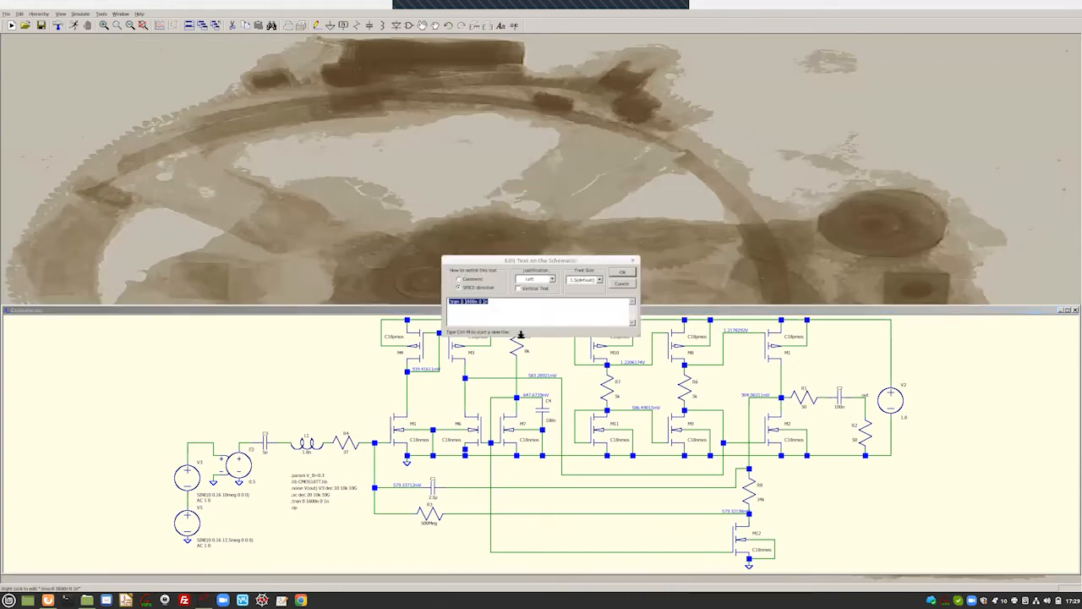
pyautogui.click(467, 301)
pyautogui.press('BackSpace')
pyautogui.press('BackSpace')
pyautogui.click(622, 273)
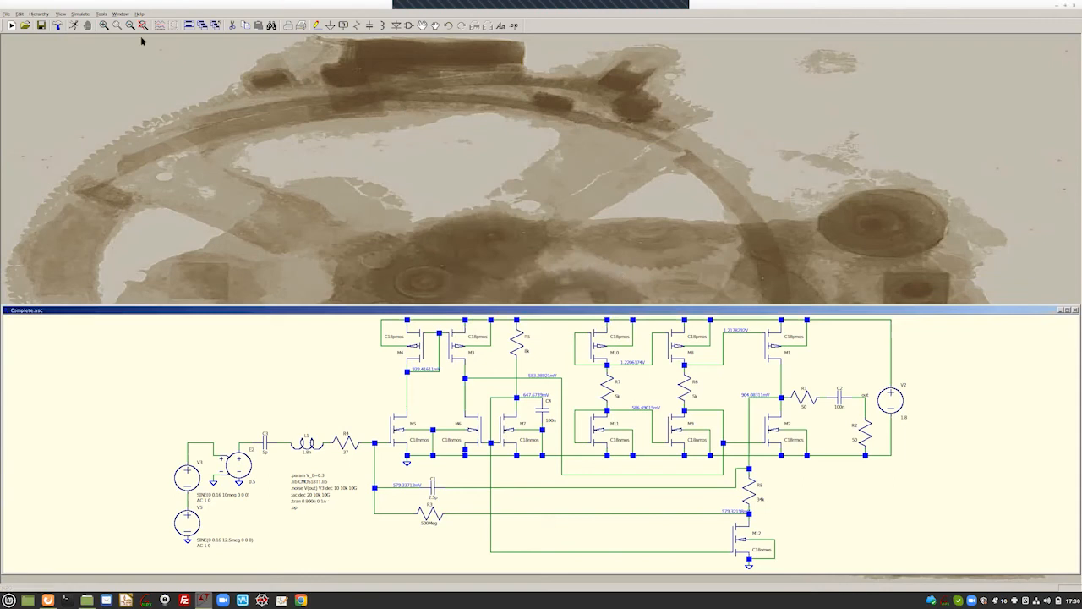
# Run the transient analysis ".tran 0 800n 0 1n" and plot V(out).
pyautogui.click(75, 26)
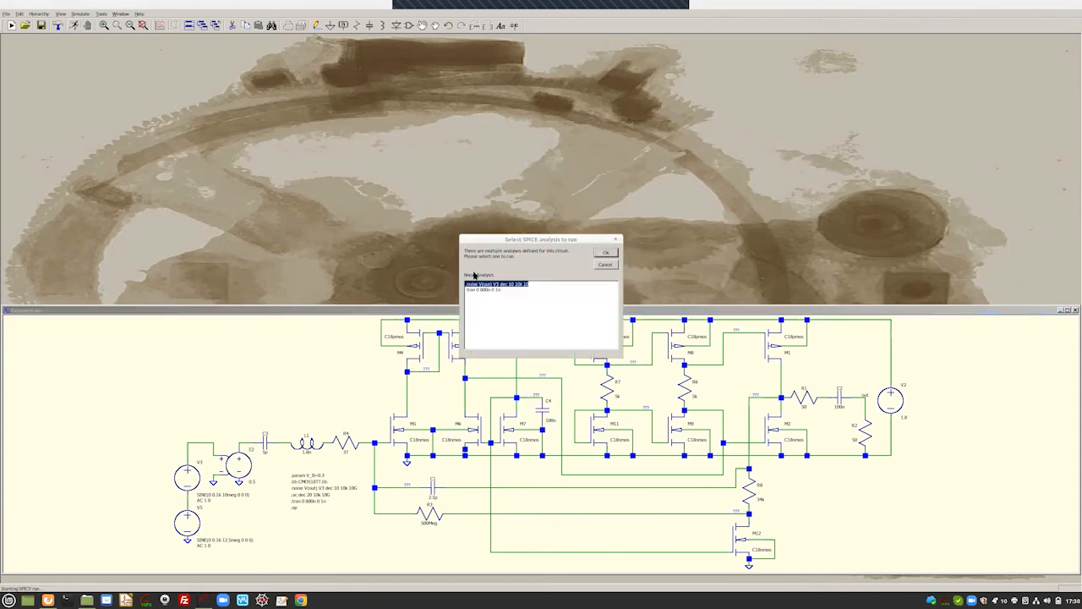
pyautogui.doubleClick(497, 290)
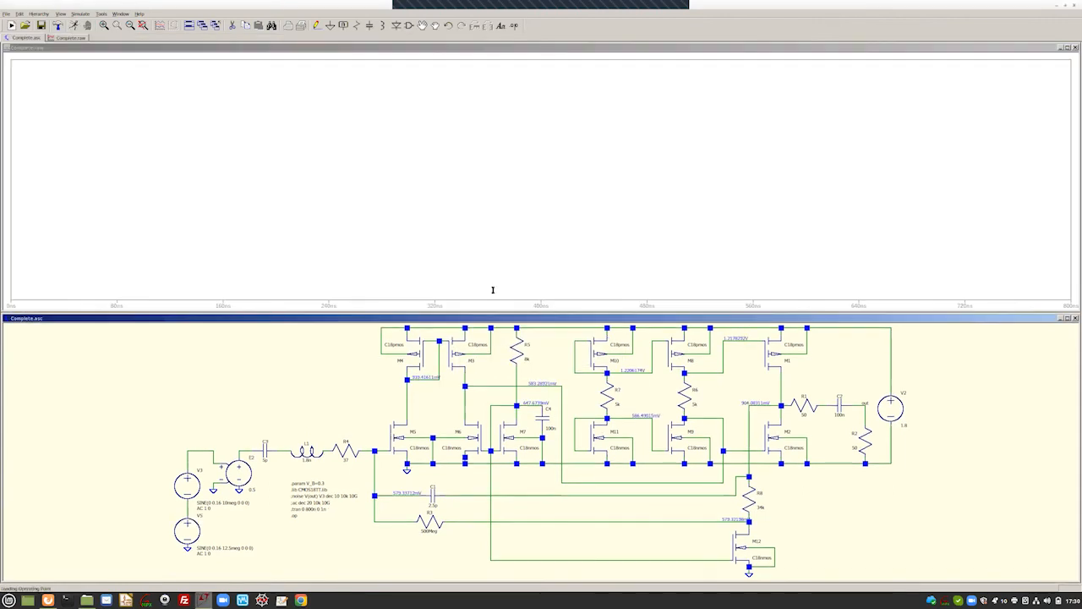
pyautogui.click(865, 402)
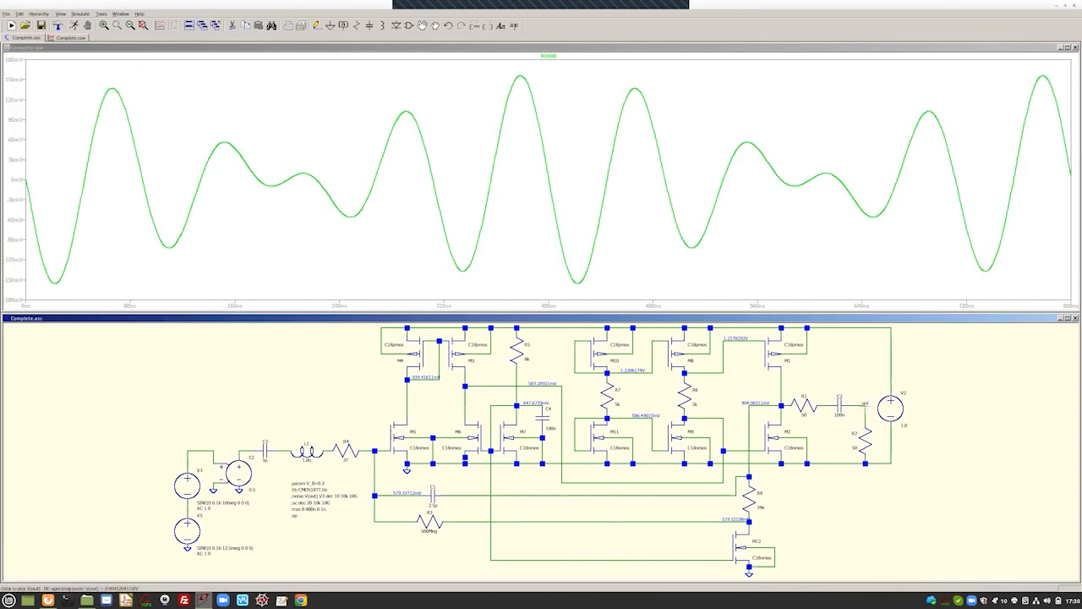
# Generate an FFT of V(out) over the full extent of the simulation data.
pyautogui.rightClick(446, 116)
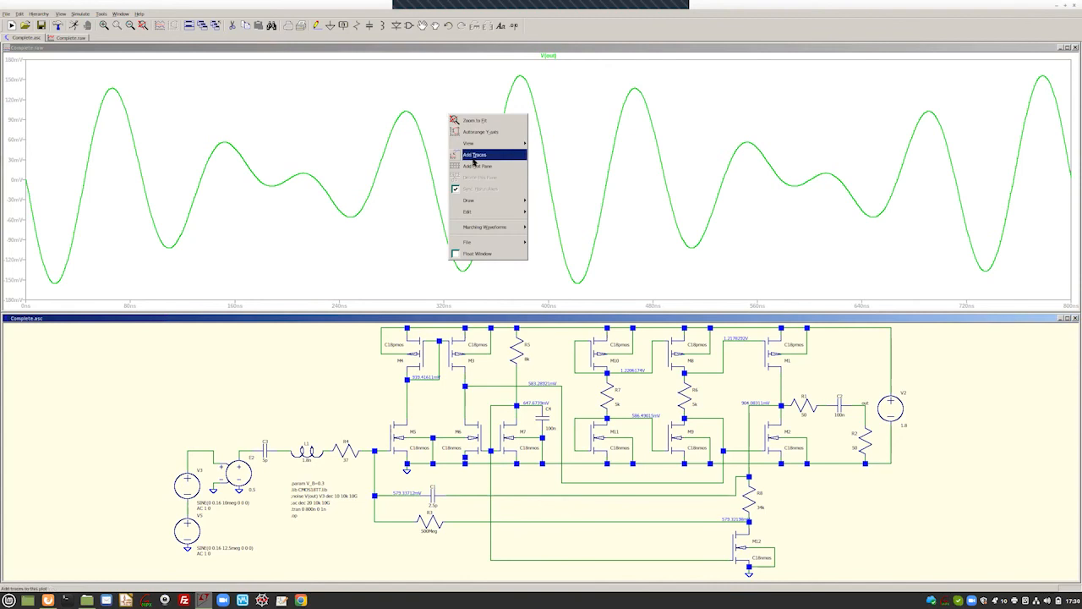
pyautogui.moveTo(486, 143)
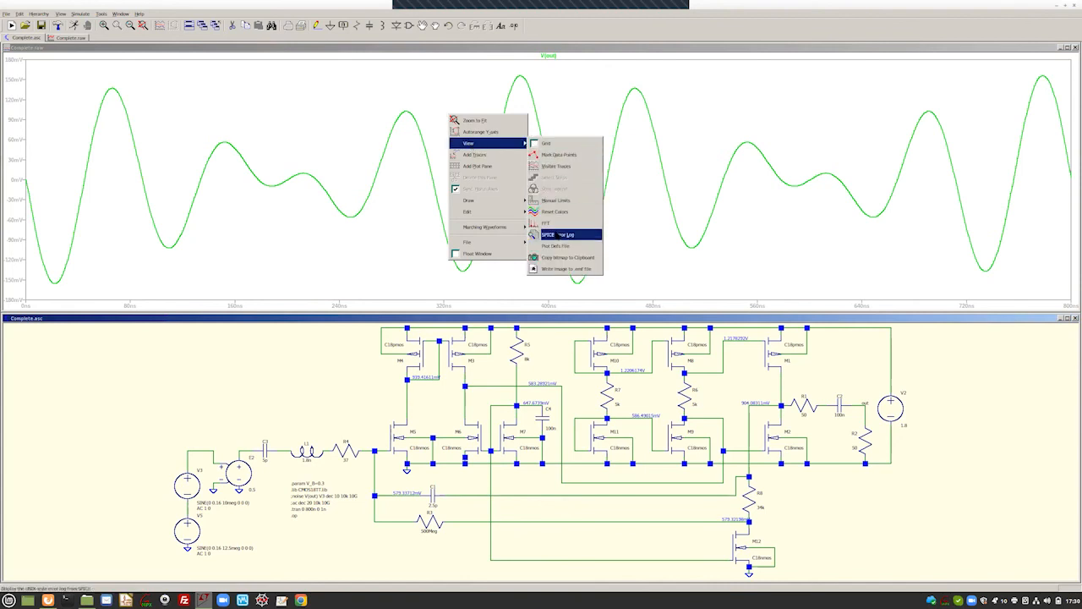
pyautogui.click(554, 224)
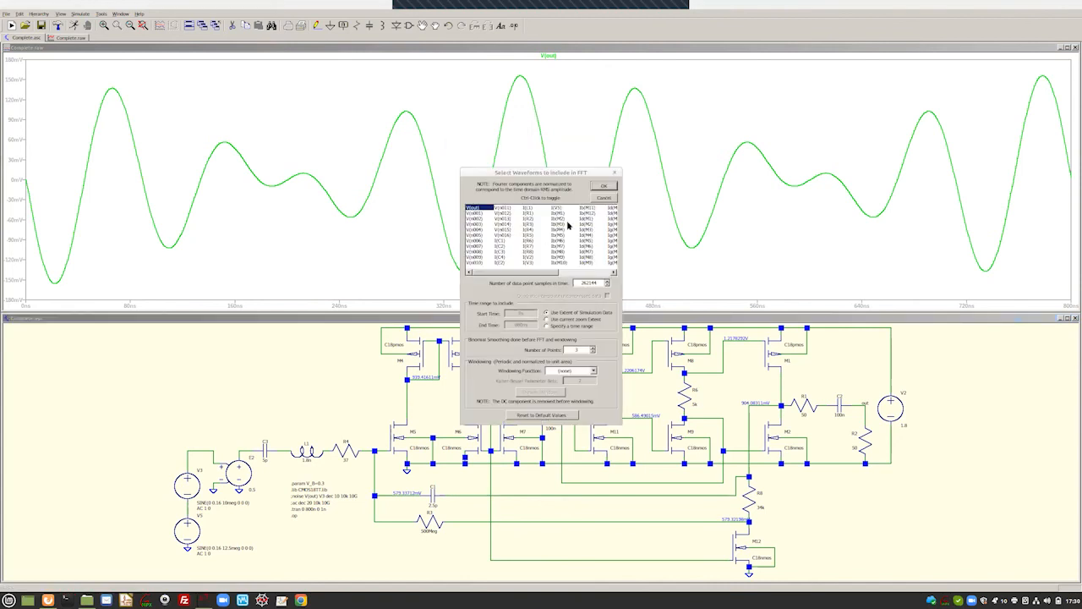
pyautogui.click(600, 187)
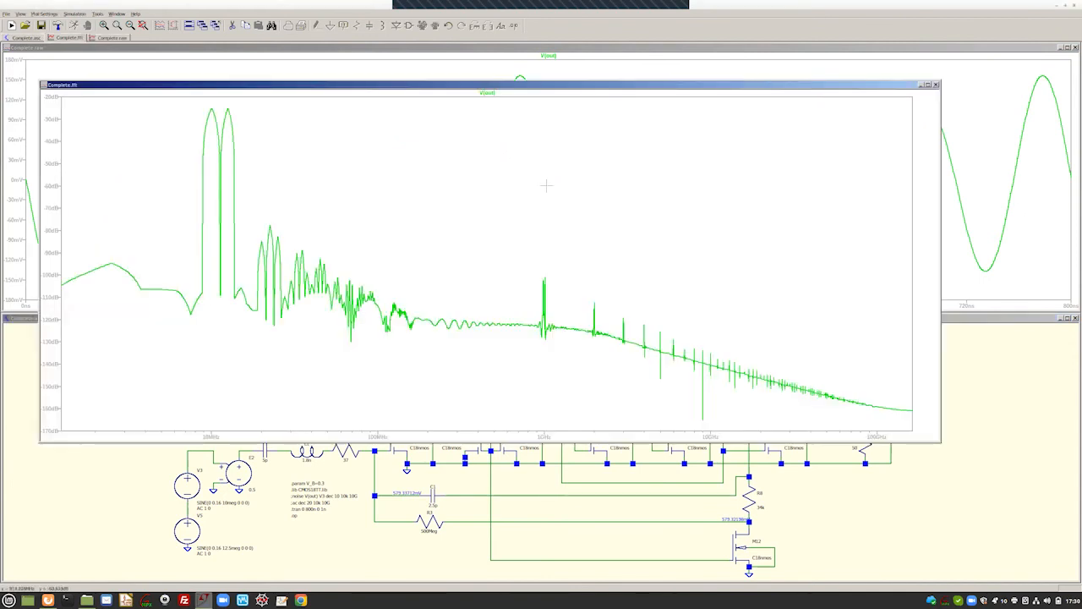
# Recolor the V(out) trace in the FFT plot blue and attach both the 1st and 2nd cursors to it.
pyautogui.click(487, 93)
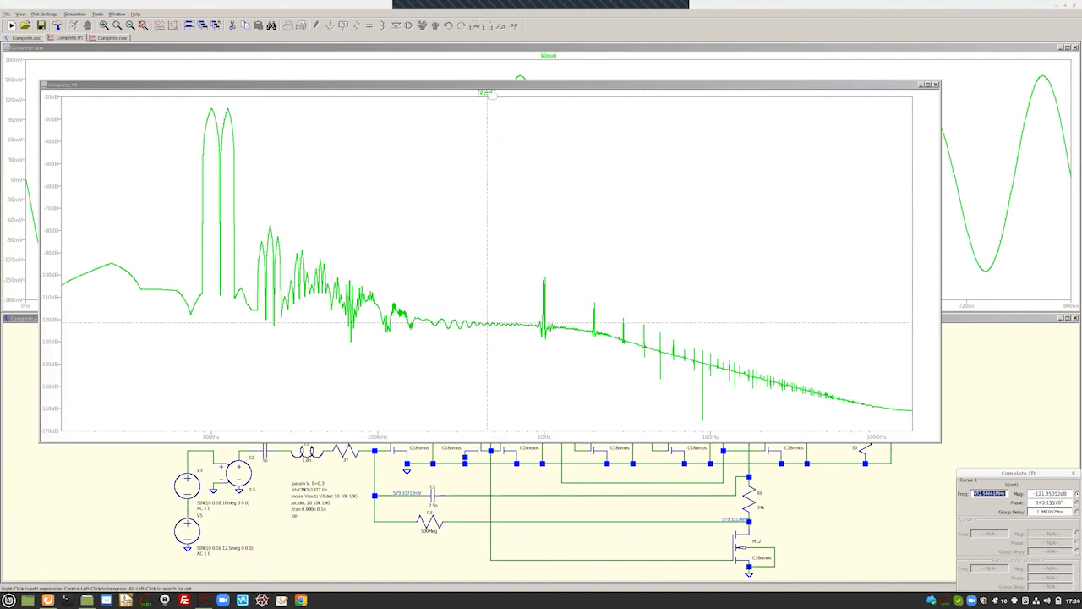
pyautogui.rightClick(487, 93)
pyautogui.click(515, 281)
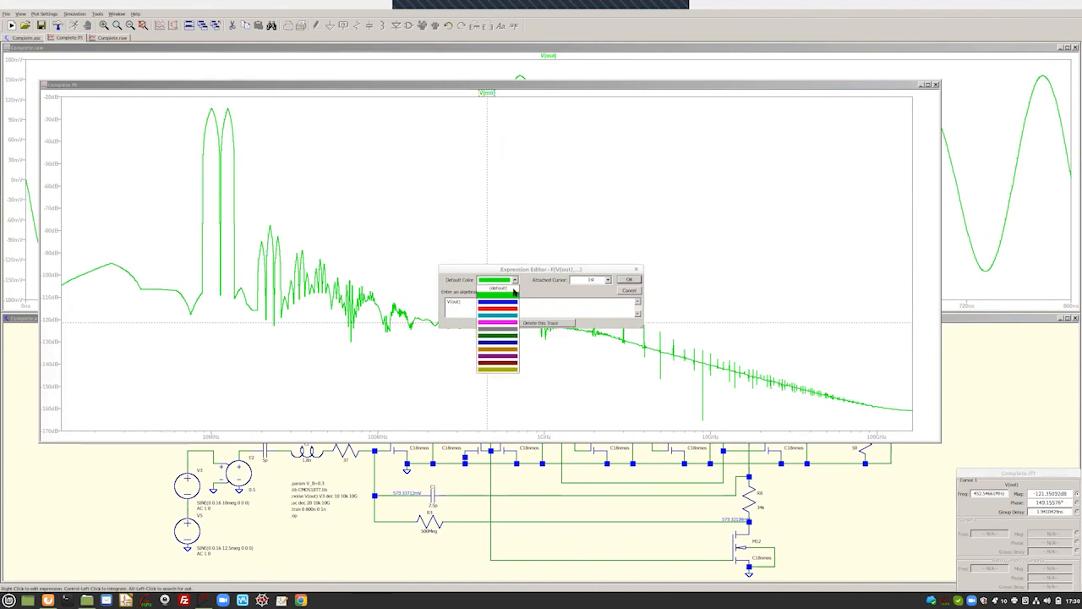
pyautogui.click(508, 303)
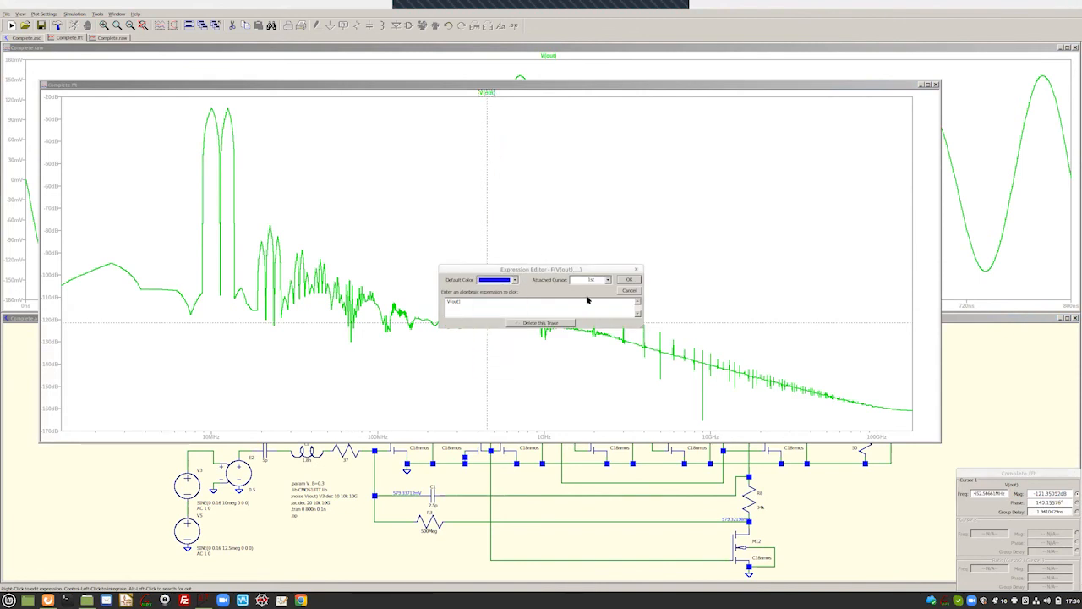
pyautogui.click(609, 280)
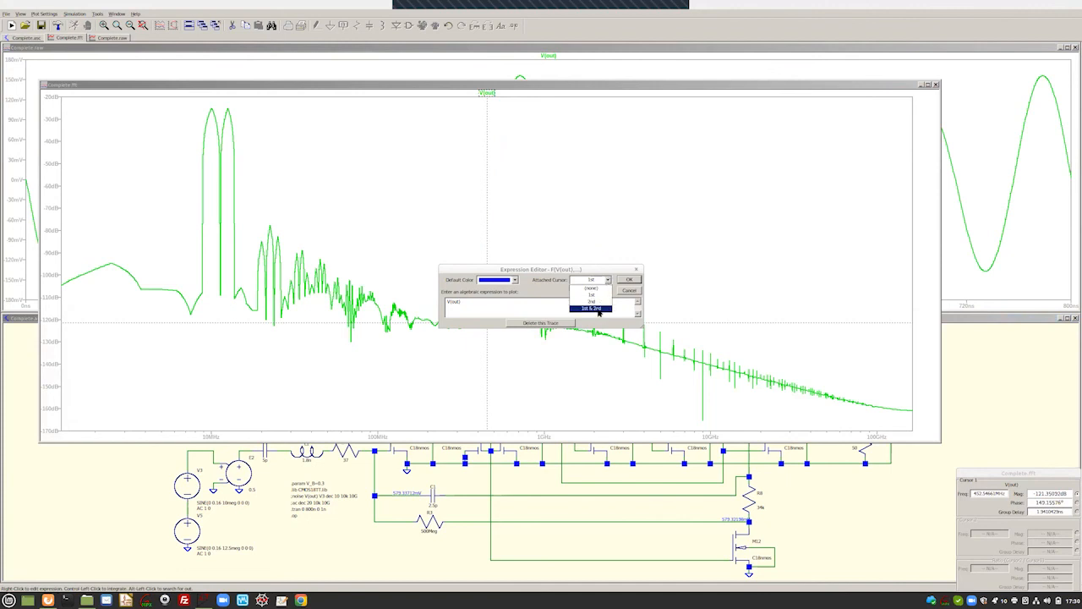
pyautogui.click(598, 309)
pyautogui.click(629, 280)
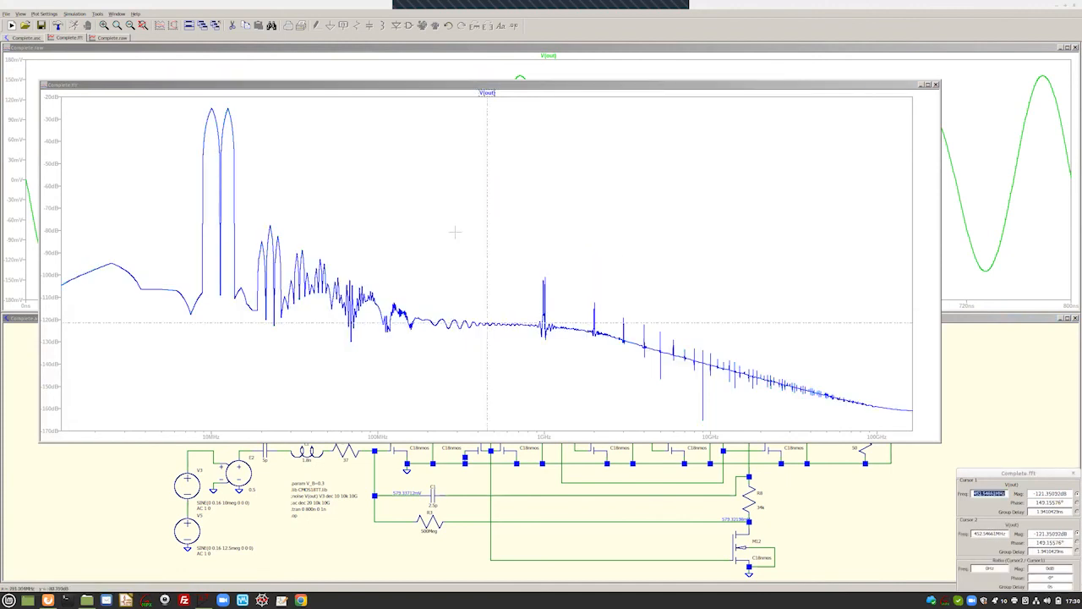
# Measure the level difference between the 12.5 MHz tone peak and the distortion peak at about 22.5 MHz, with the readout moved onto the plot.
pyautogui.moveTo(487, 227); pyautogui.dragTo(227, 110)
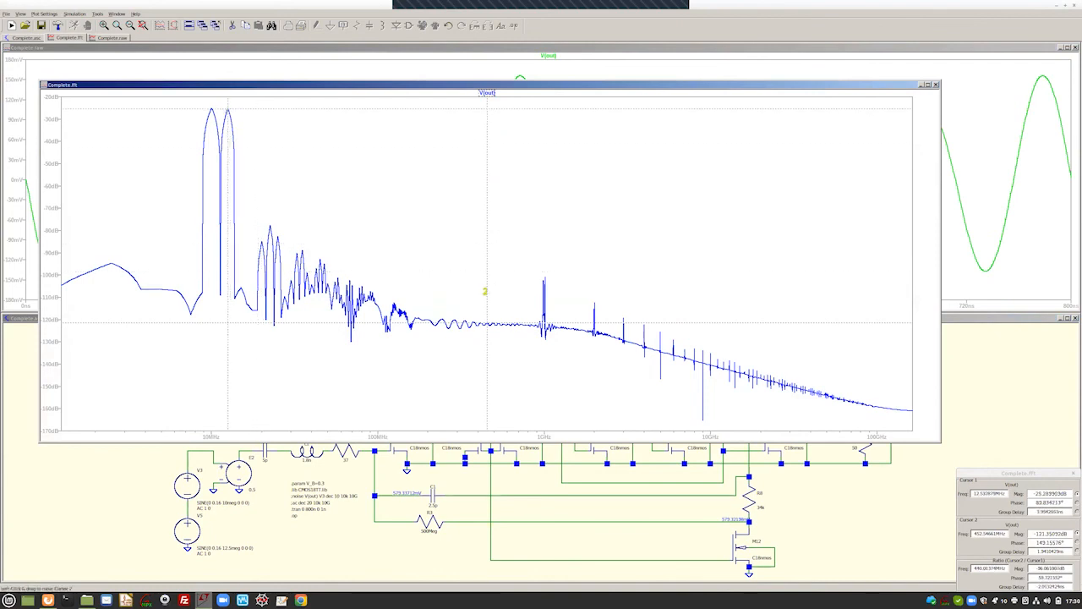
pyautogui.moveTo(485, 293); pyautogui.dragTo(270, 220)
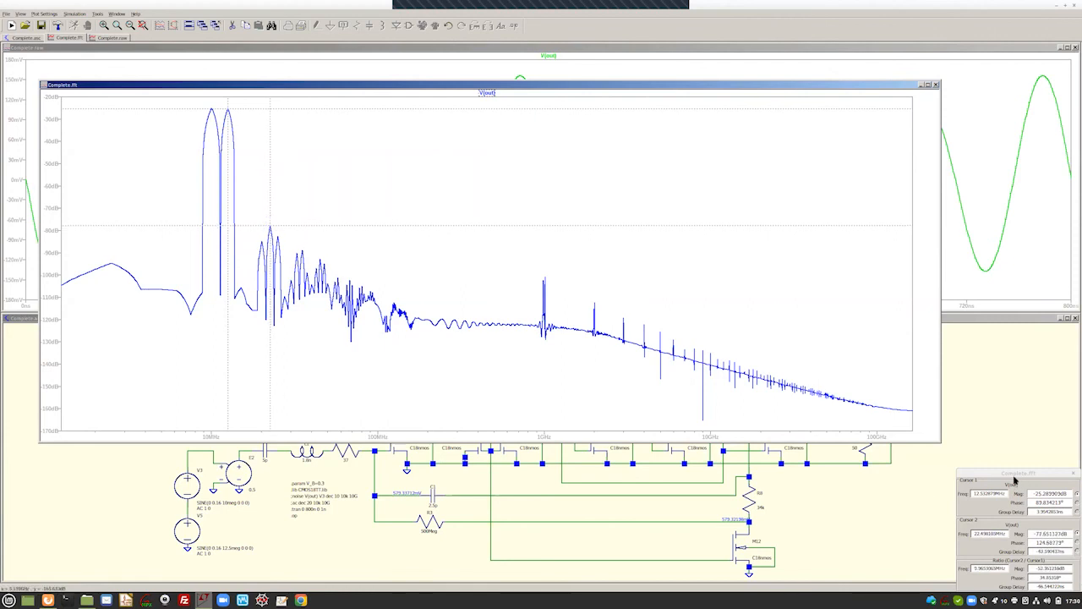
pyautogui.moveTo(1021, 476); pyautogui.dragTo(440, 143)
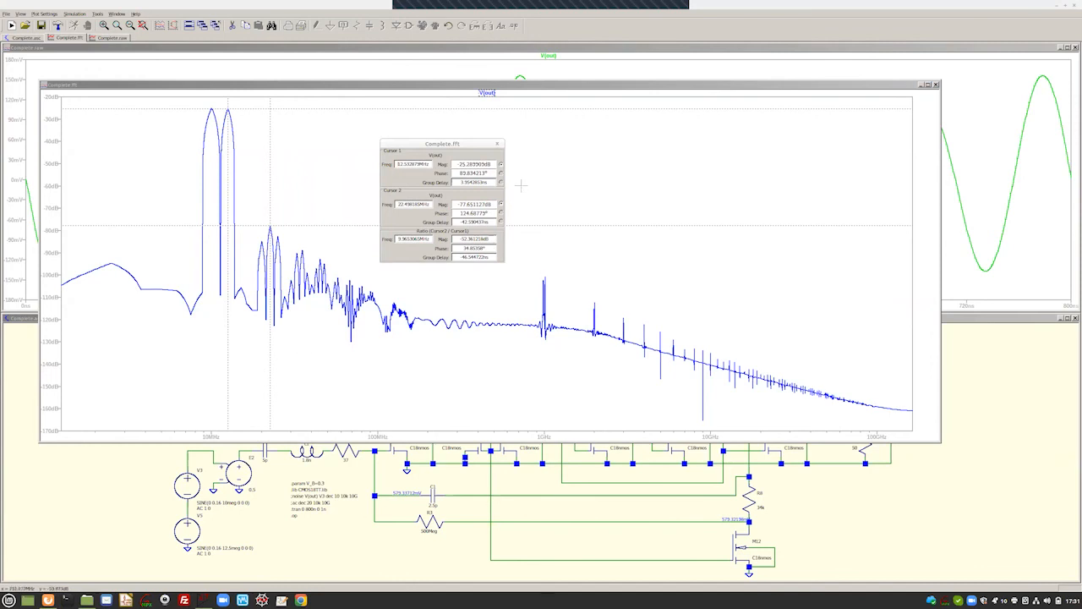
# Close the FFT spectrum along with its cursor readout and maximize the Complete.asc schematic.
pyautogui.click(498, 146)
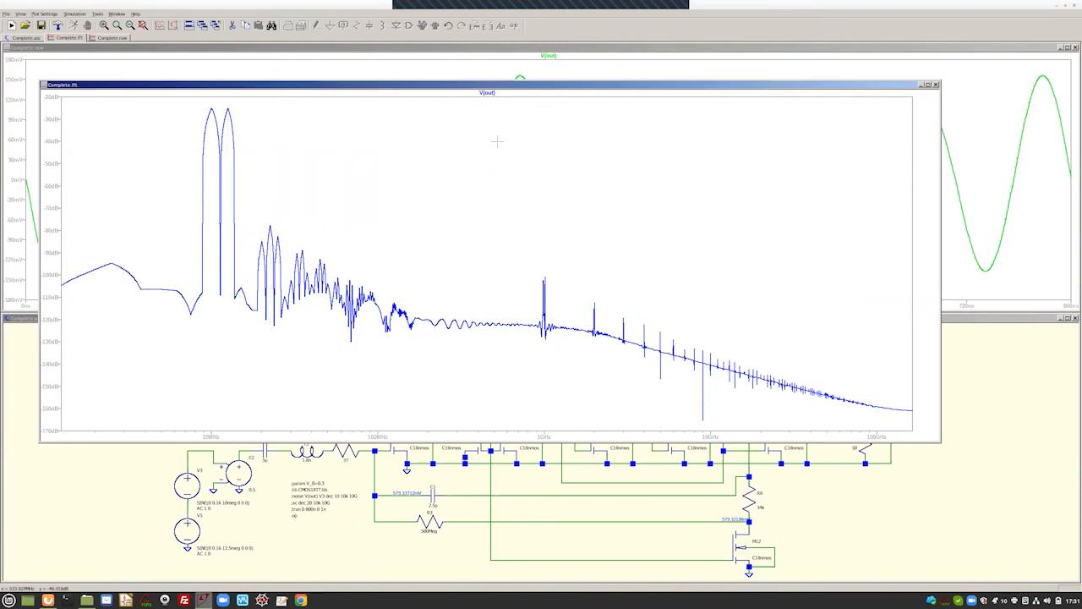
pyautogui.click(934, 84)
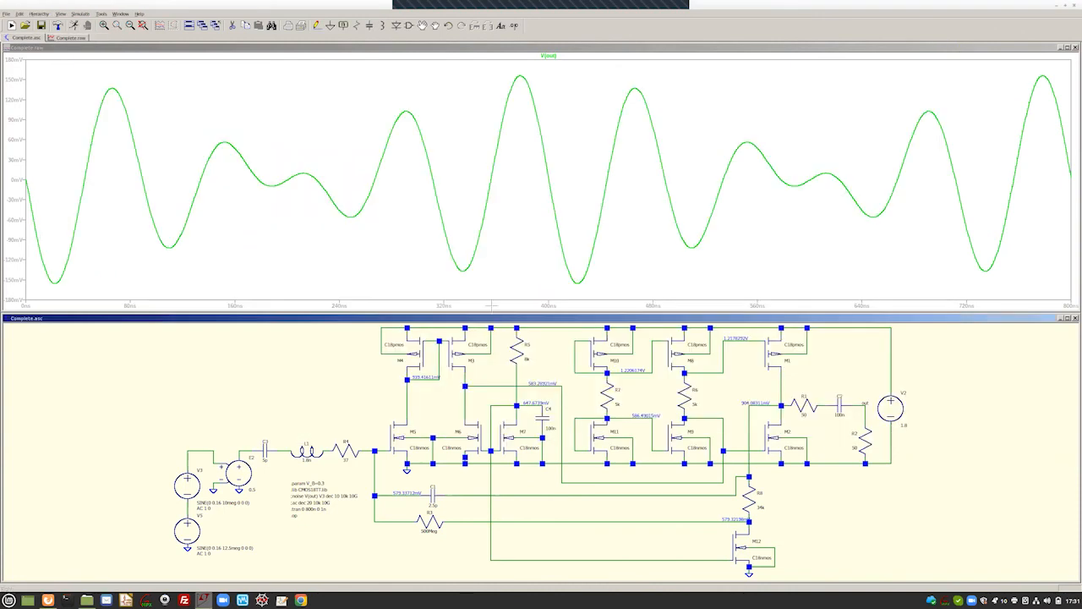
pyautogui.click(1067, 317)
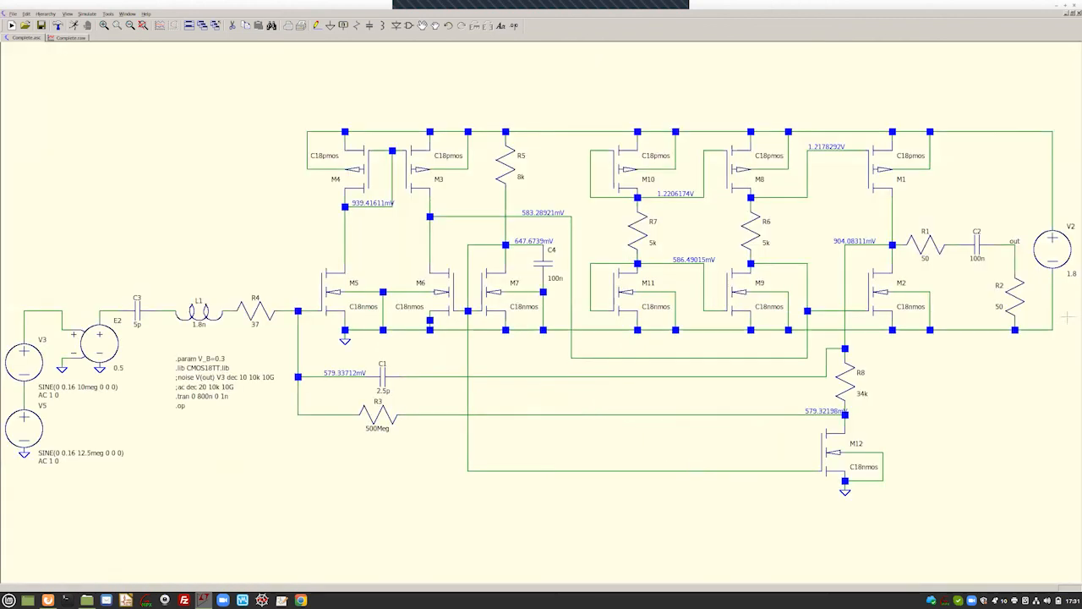